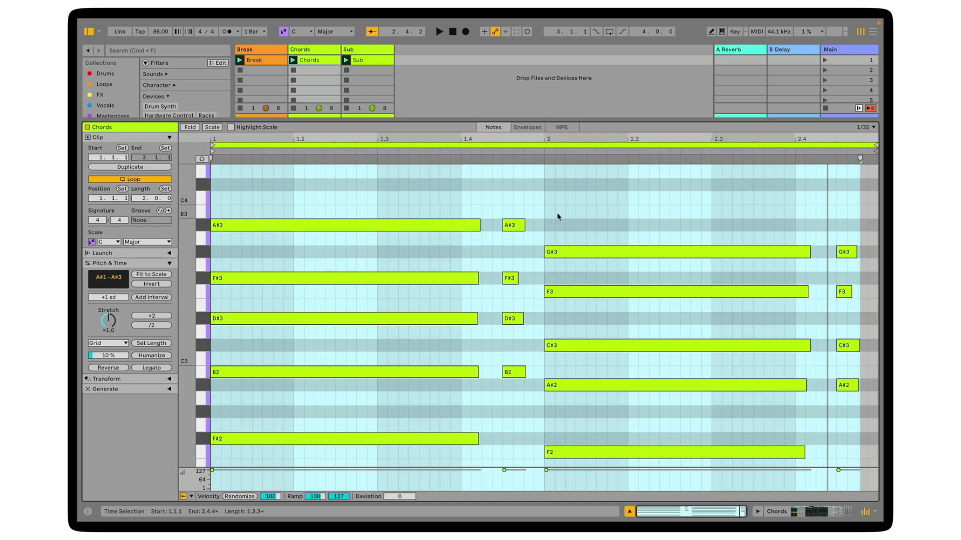
Clear the Chords clip selection, disable oscillator B and set oscillator A to Swarm Sine
left_click(562, 206)
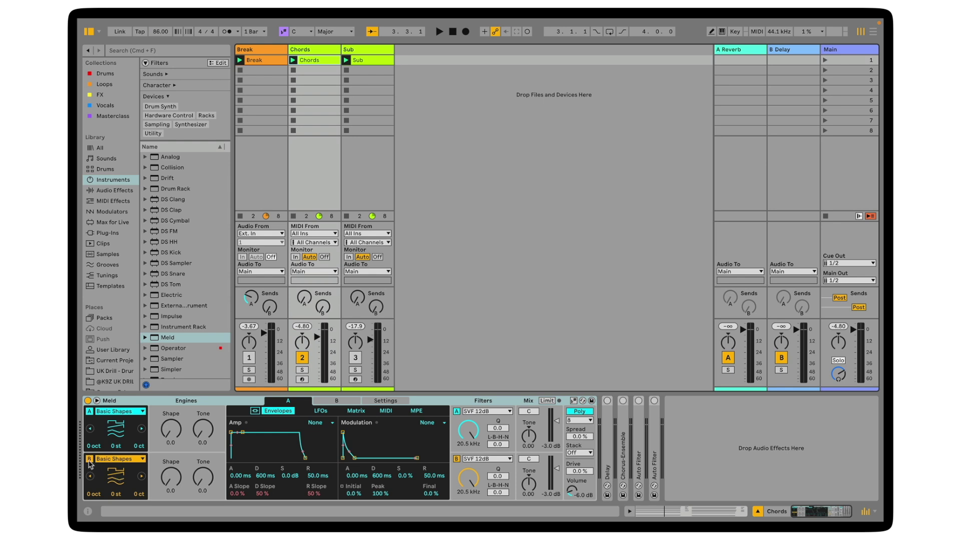
left_click(89, 460)
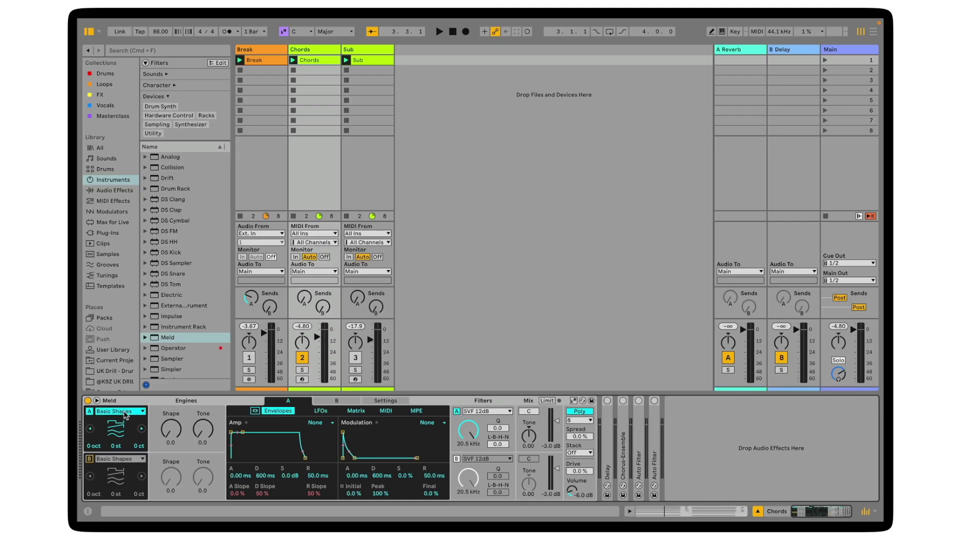
left_click(125, 414)
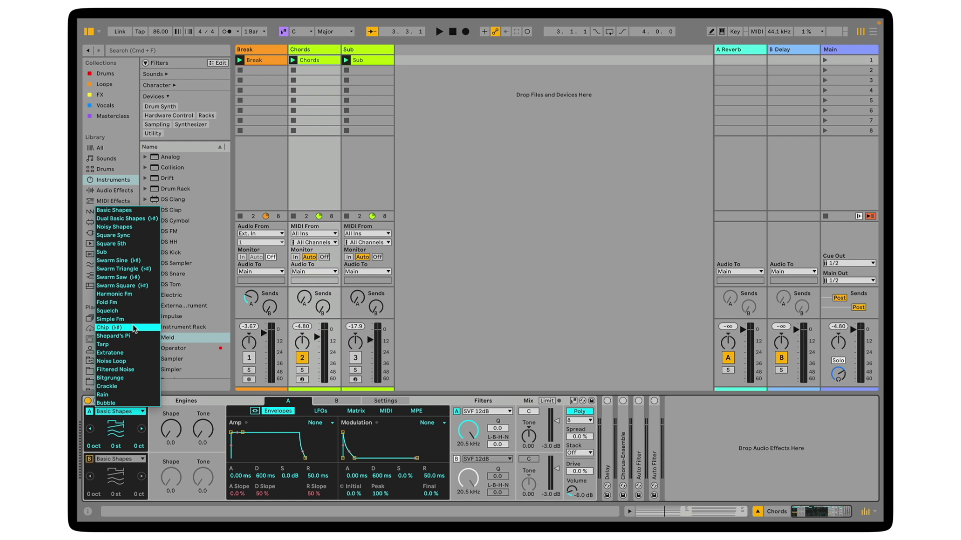
left_click(129, 261)
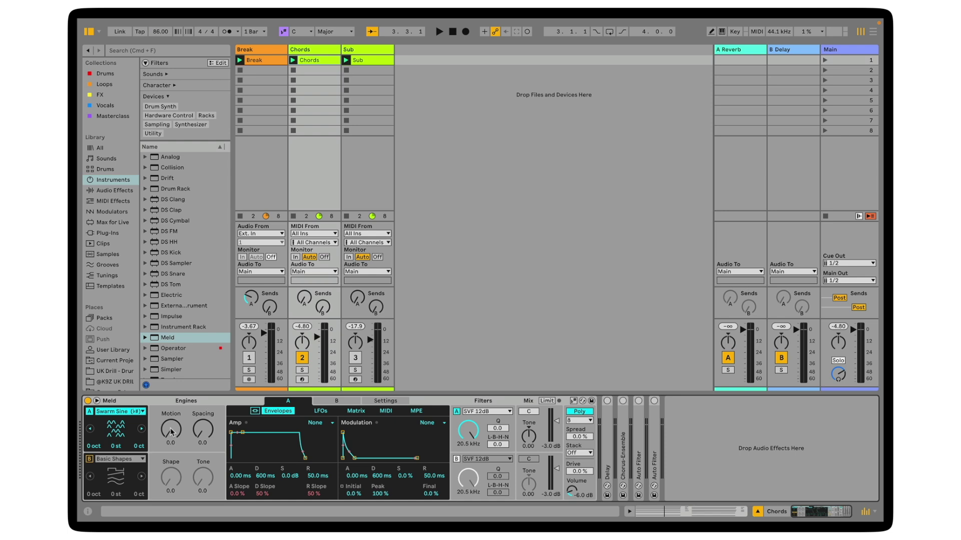
While the chords play, set Swarm Sine Motion to 28.6 and Spacing to 25.4
key("space")
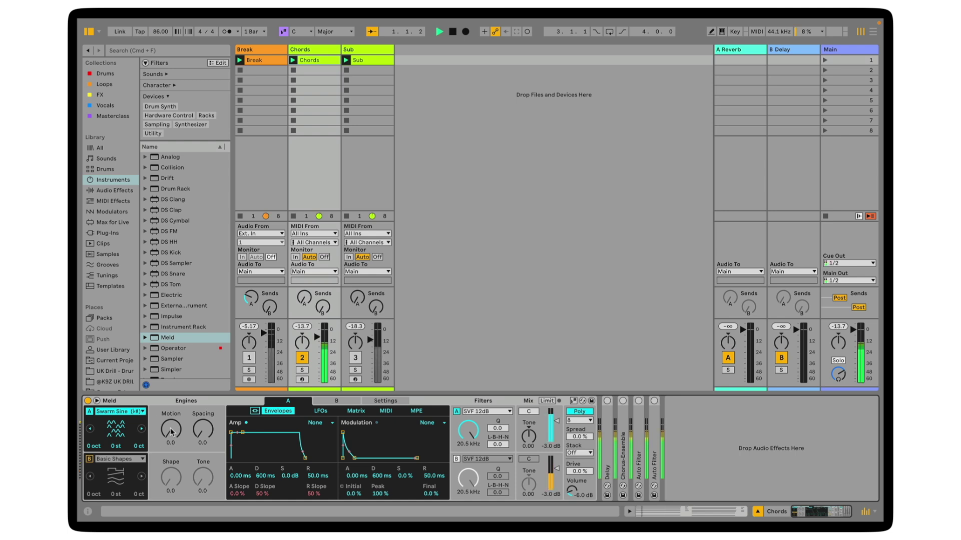
mouse_move(171, 432)
left_mouse_down()
mouse_move(170, 407)
mouse_move(171, 418)
left_mouse_up()
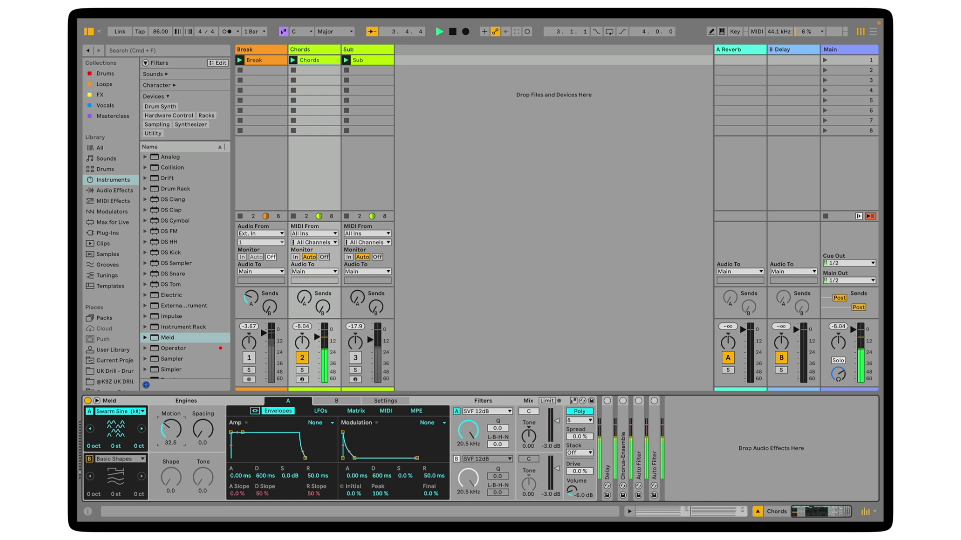
key("space")
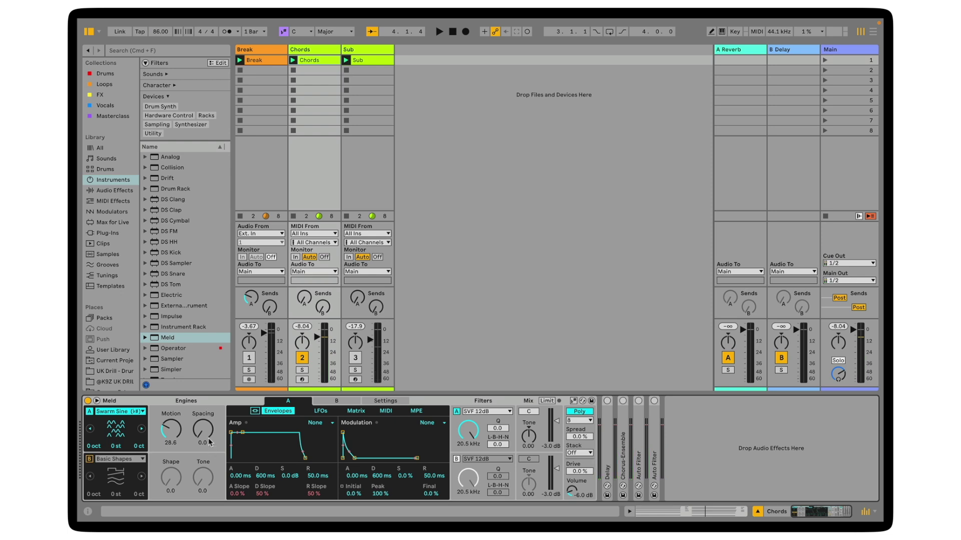
key("space")
mouse_move(205, 433)
left_mouse_down()
mouse_move(205, 407)
mouse_move(205, 433)
left_mouse_up()
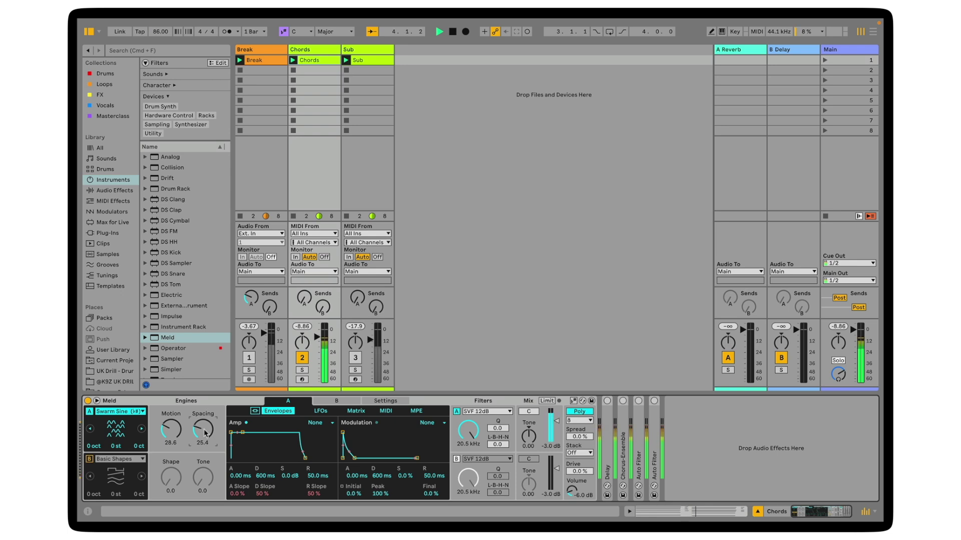
key("space")
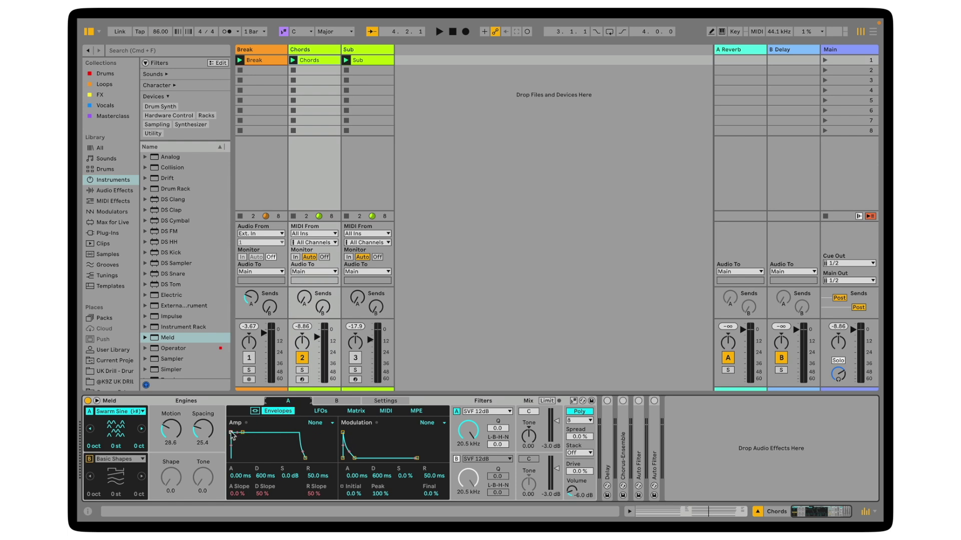
Set the Amp envelope attack to 59.9 ms and play back the softer onset
left_click_drag(232, 433, 239, 433)
key("space")
In the Matrix tab, add a Filter A Freq row with an LFO 2 amount of 66
left_click(356, 412)
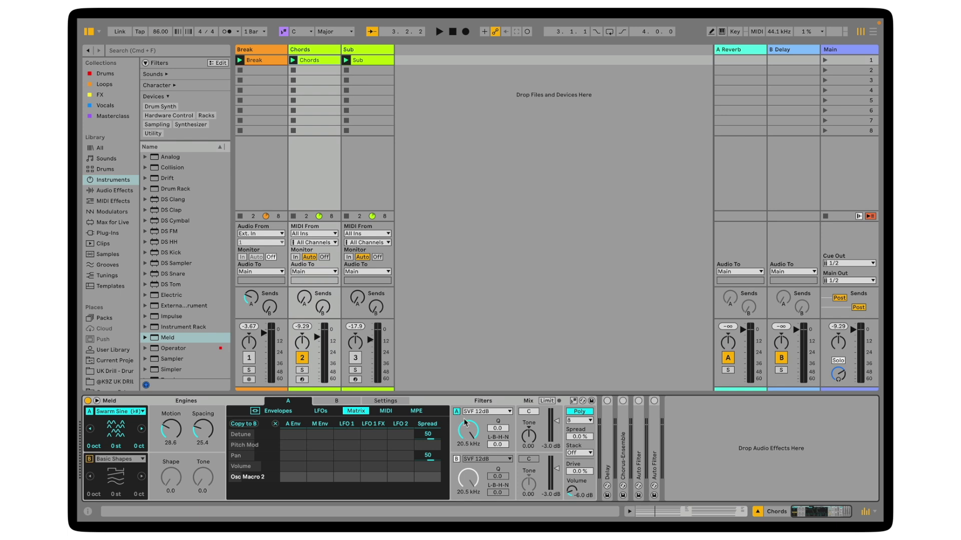
left_click(467, 431)
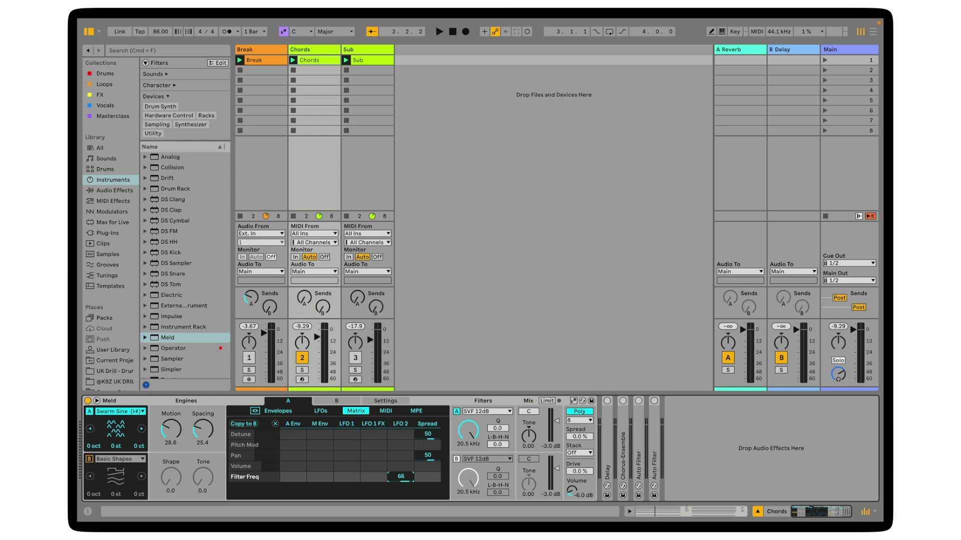
key("space")
left_click_drag(401, 476, 400, 480)
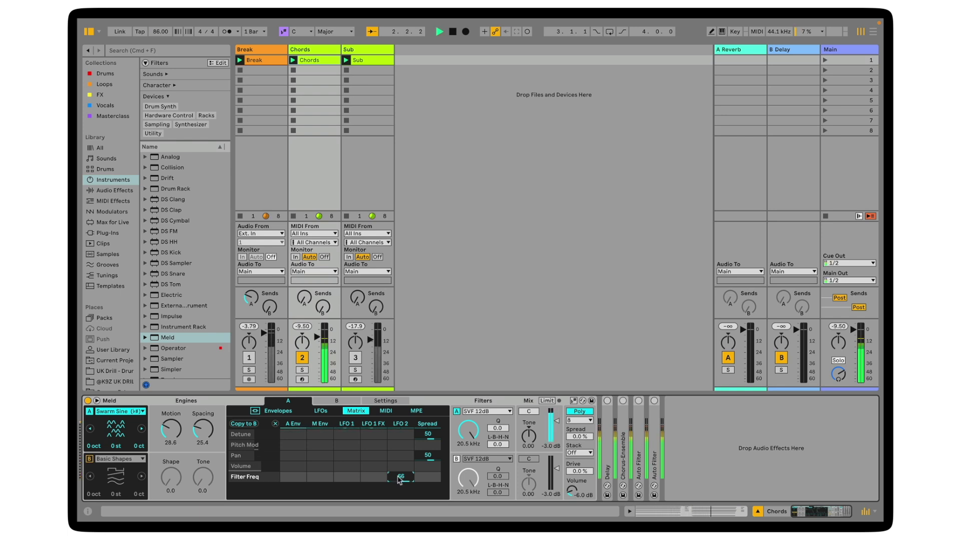
key("space")
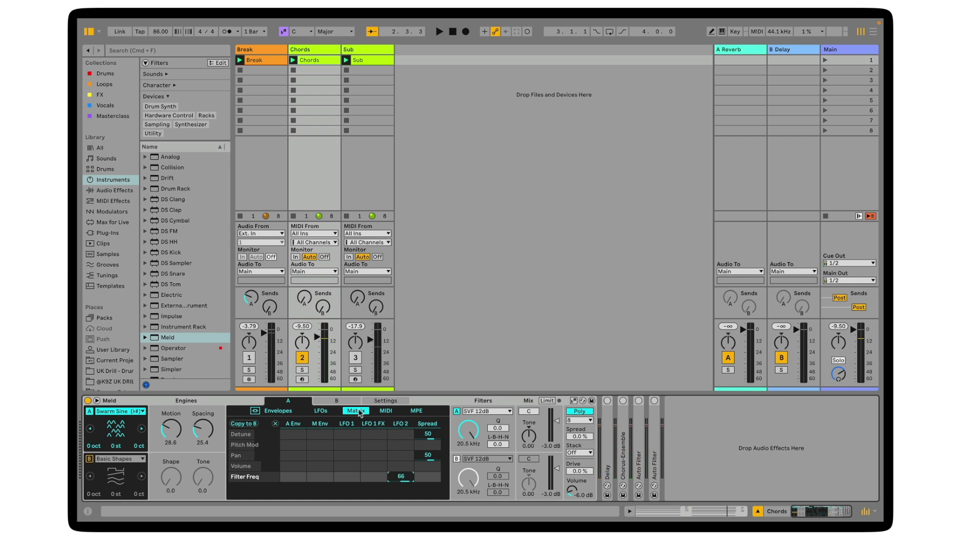
Sync LFO 2's rate to the tempo at 3/16 and audition it
left_click(321, 412)
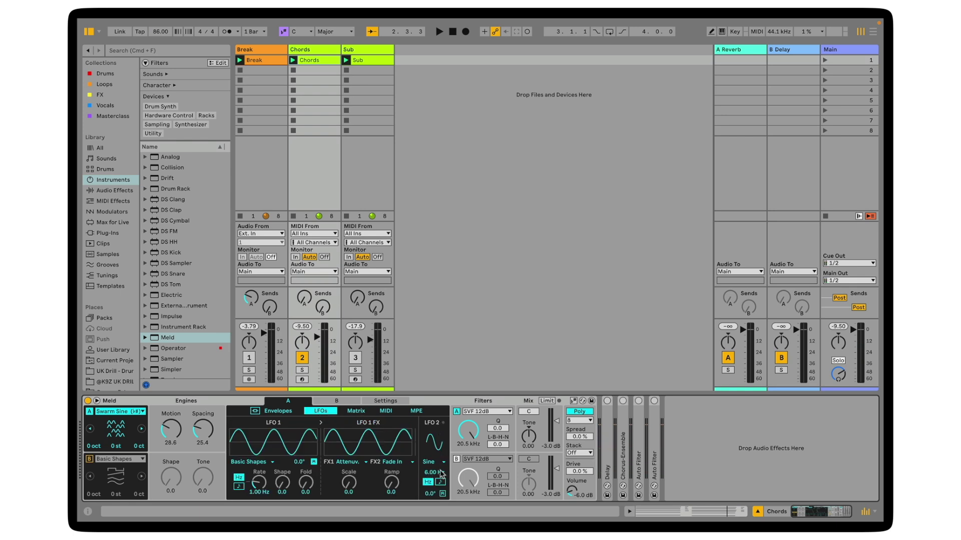
left_click(440, 482)
key("space")
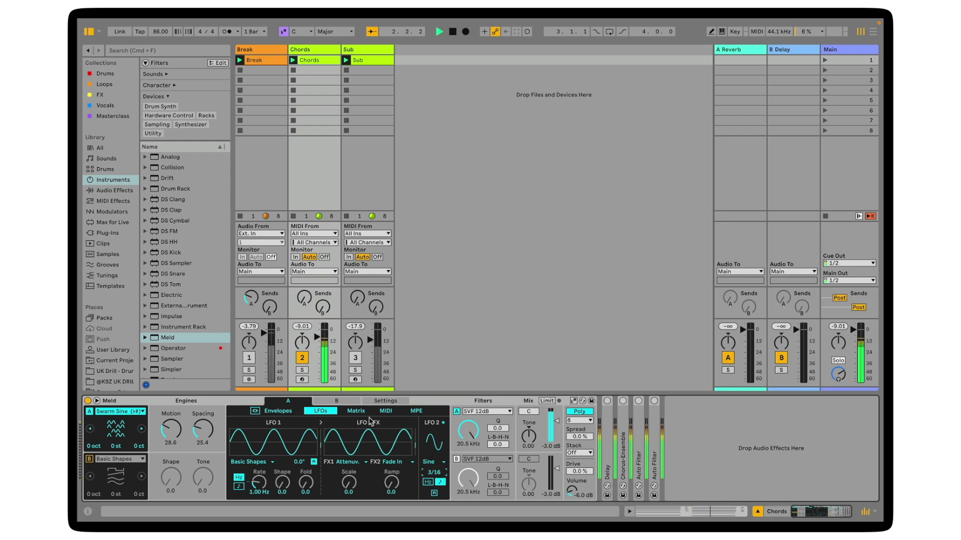
key("space")
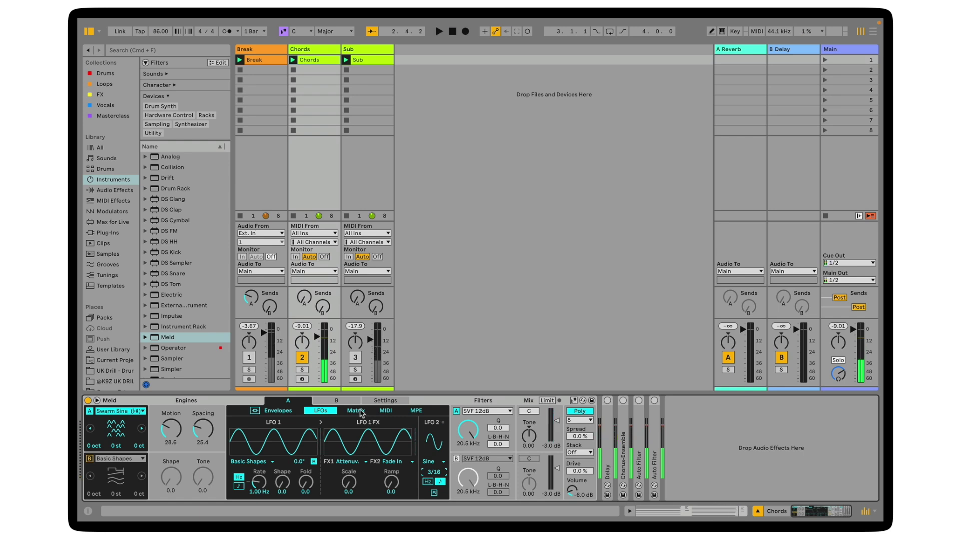
Lower Filter A cutoff to 4.64 kHz and set LFO 2's Filter Freq amount to 33
left_click(356, 411)
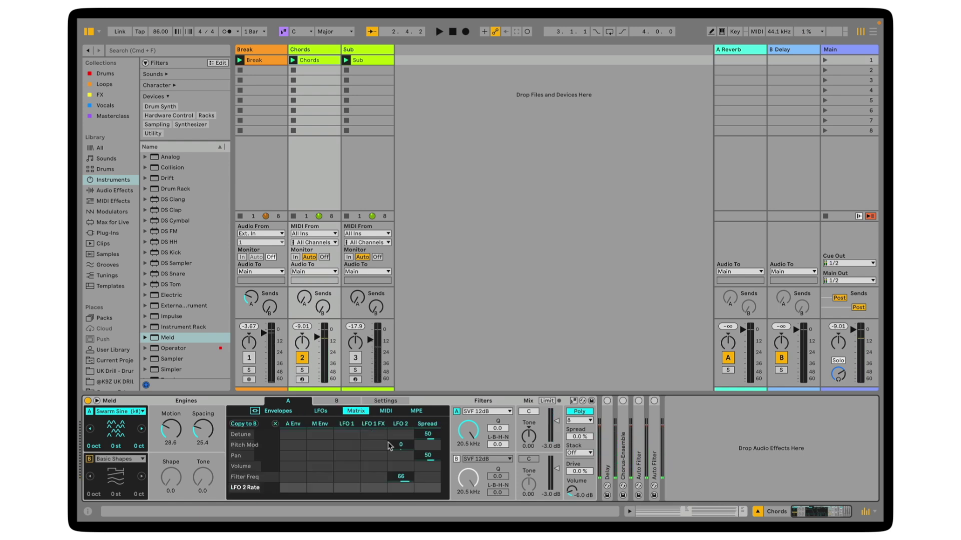
left_click_drag(470, 437, 469, 447)
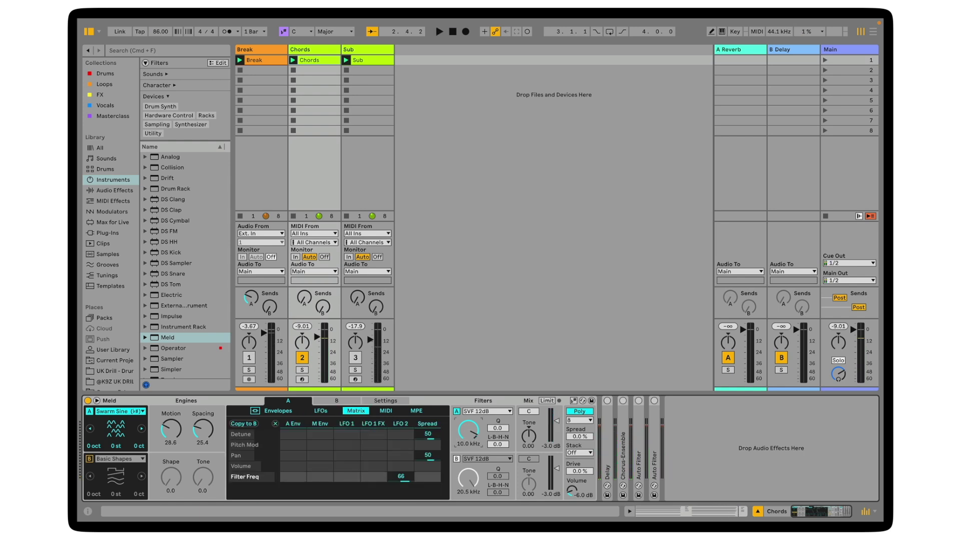
key("space")
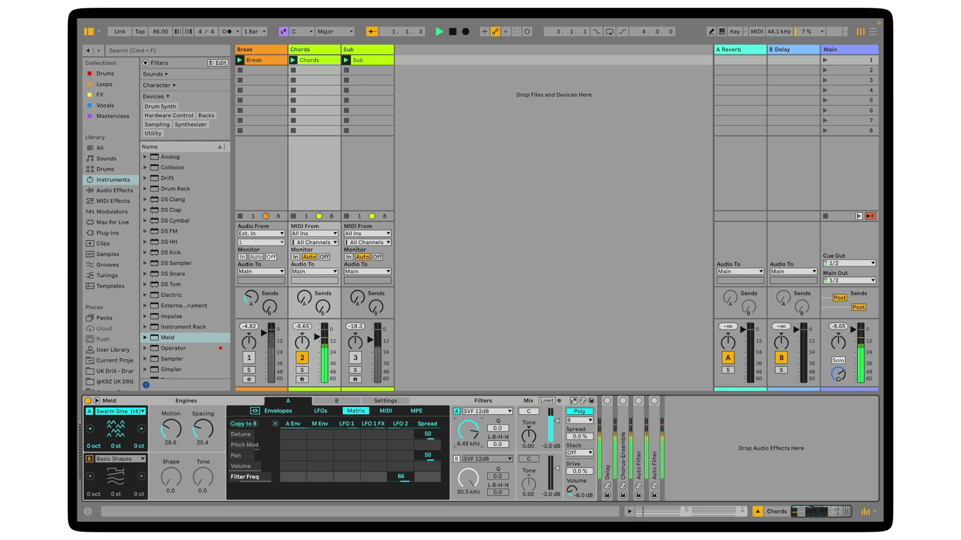
left_click_drag(413, 480, 414, 500)
left_click(468, 429)
left_click(401, 477)
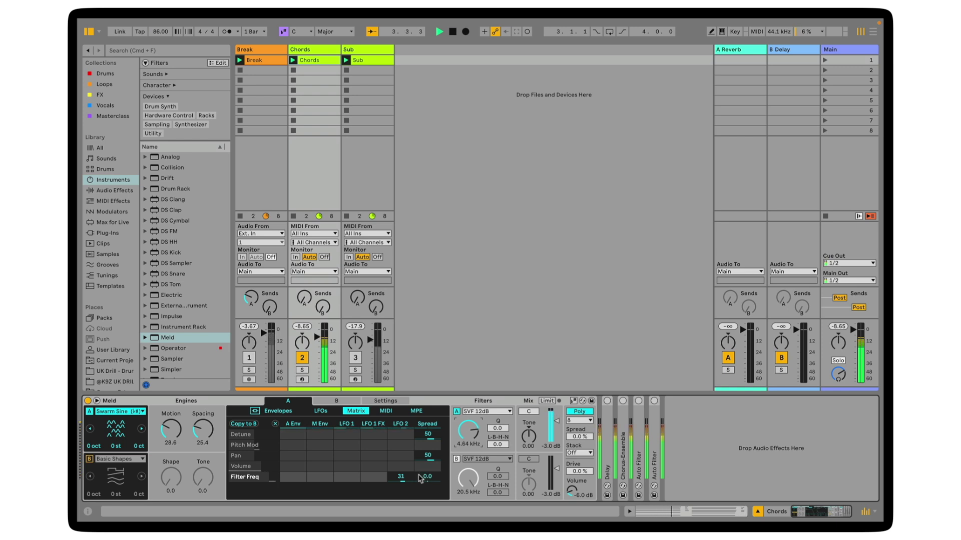
left_click_drag(400, 477, 401, 475)
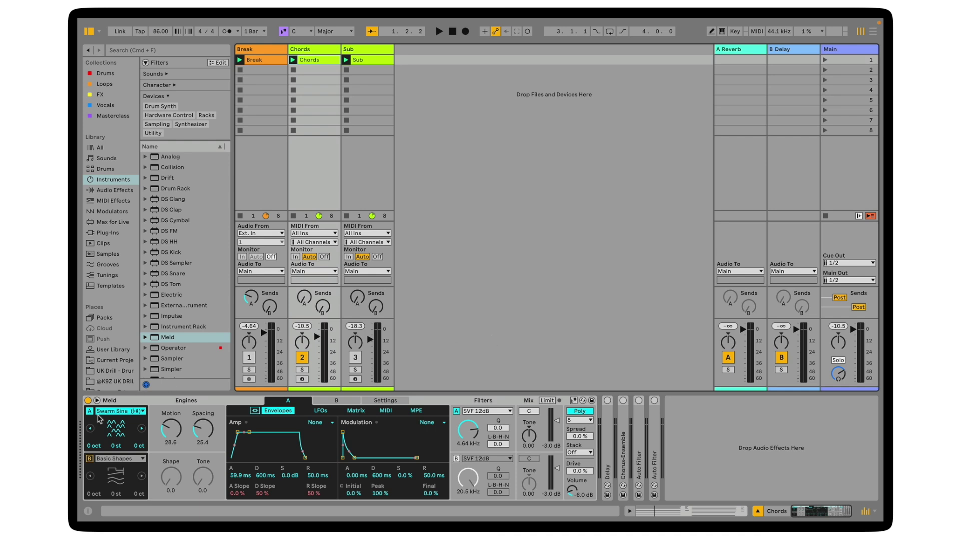
Re-enable oscillator B, mute oscillator A, and switch oscillator B to Bubble
left_click(89, 459)
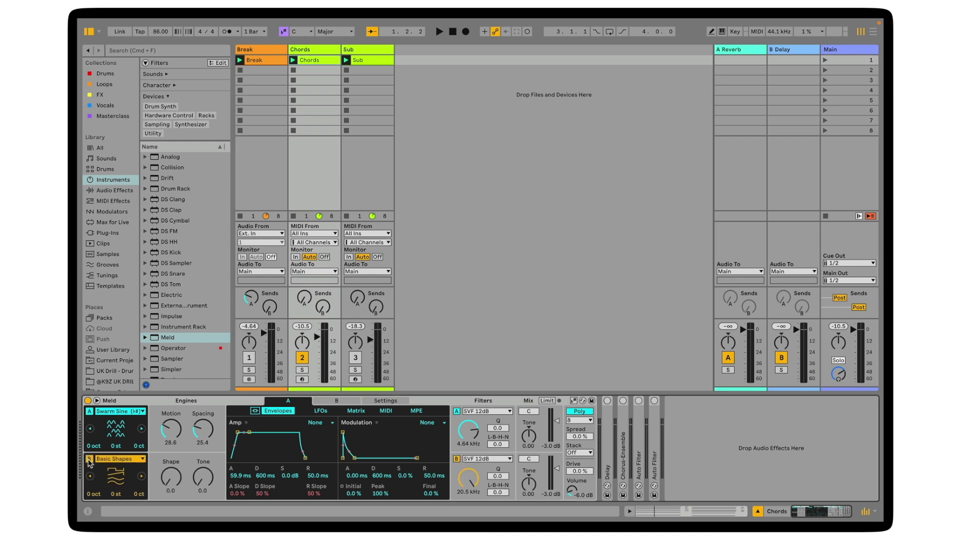
left_click(90, 412)
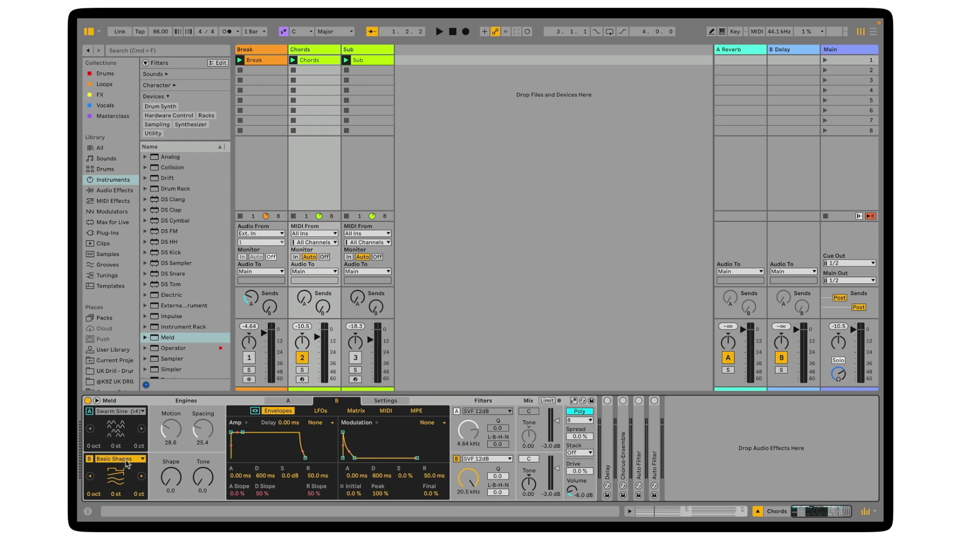
left_click(126, 461)
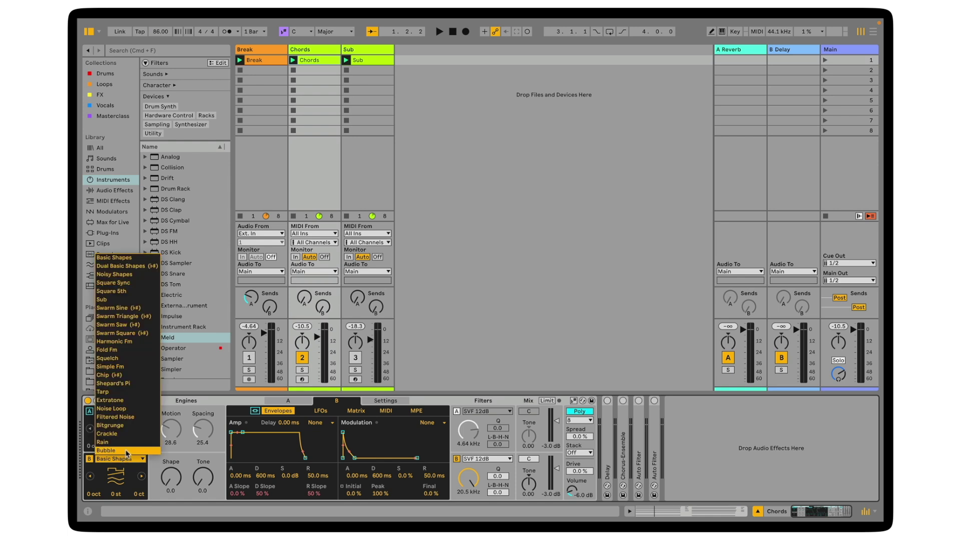
left_click(127, 451)
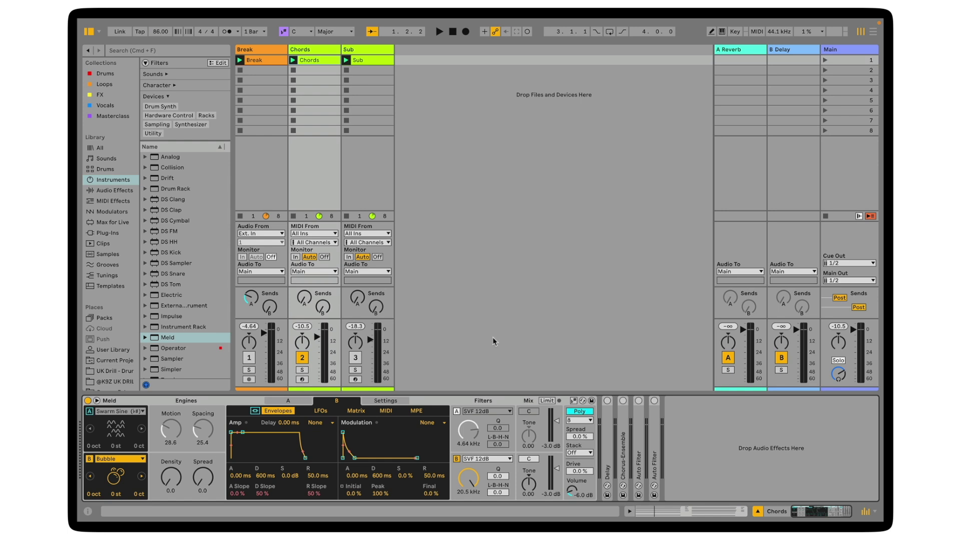
During playback, raise Bubble Density to about 27.8 and Spread to 30.2
key("space")
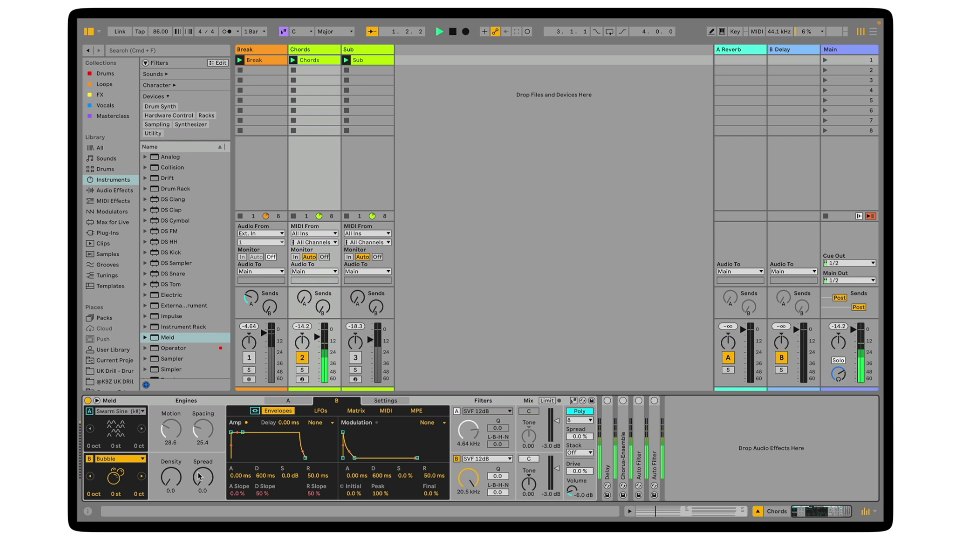
left_click_drag(173, 482, 203, 465)
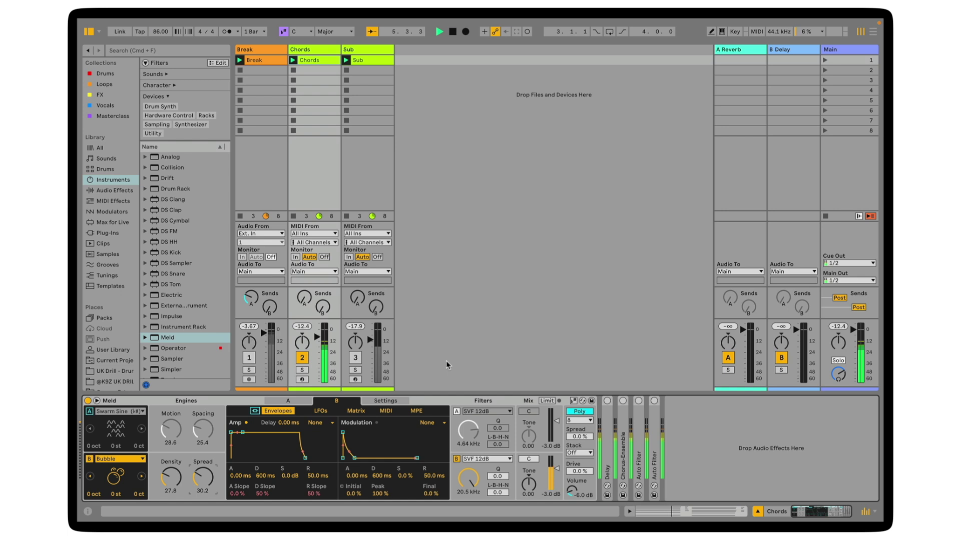
key("space")
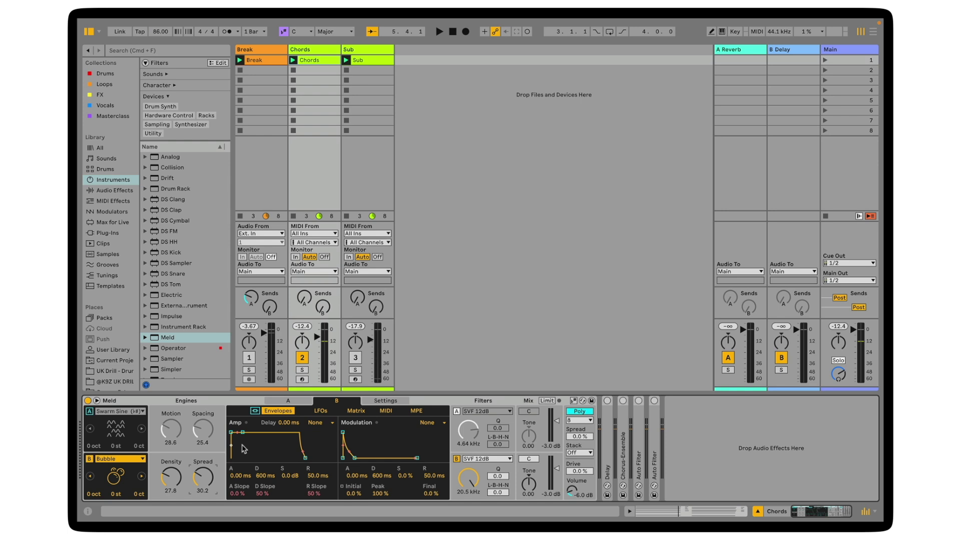
Lengthen the Amp envelope attack to 1.32 s while auditioning
left_click_drag(231, 432, 238, 433)
key("space")
left_click_drag(238, 432, 247, 436)
Set Filter B to HP 12dB MS2 at about 676 Hz, with drive at 31.2
left_click(477, 459)
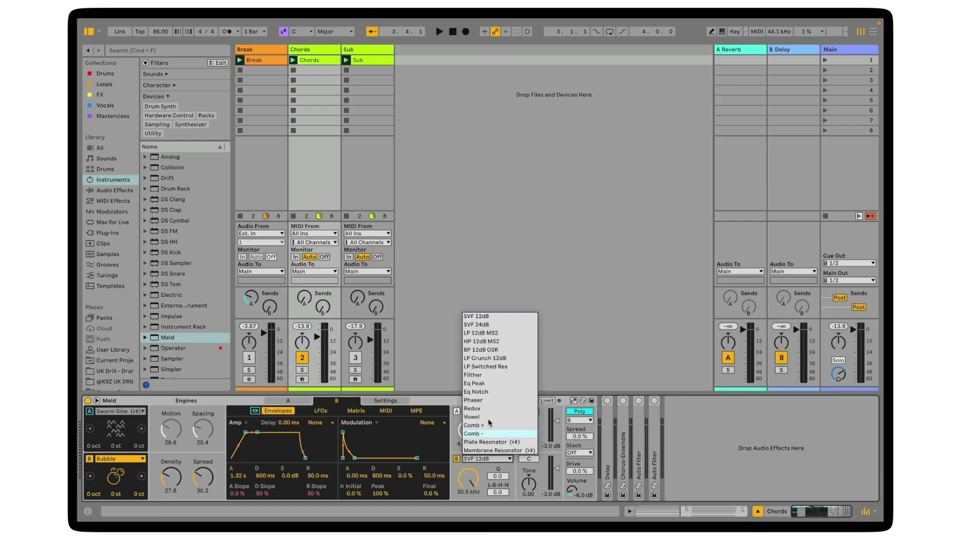
left_click(491, 342)
left_click(471, 475)
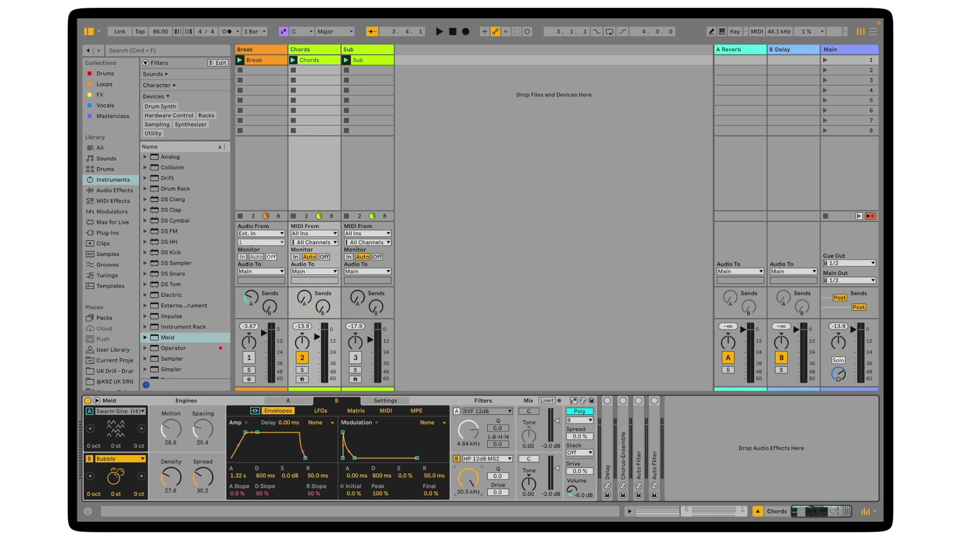
key("space")
left_click_drag(470, 475, 471, 509)
key("space")
mouse_move(499, 492)
left_mouse_down()
mouse_move(499, 477)
mouse_move(500, 496)
left_mouse_up()
left_click(356, 412)
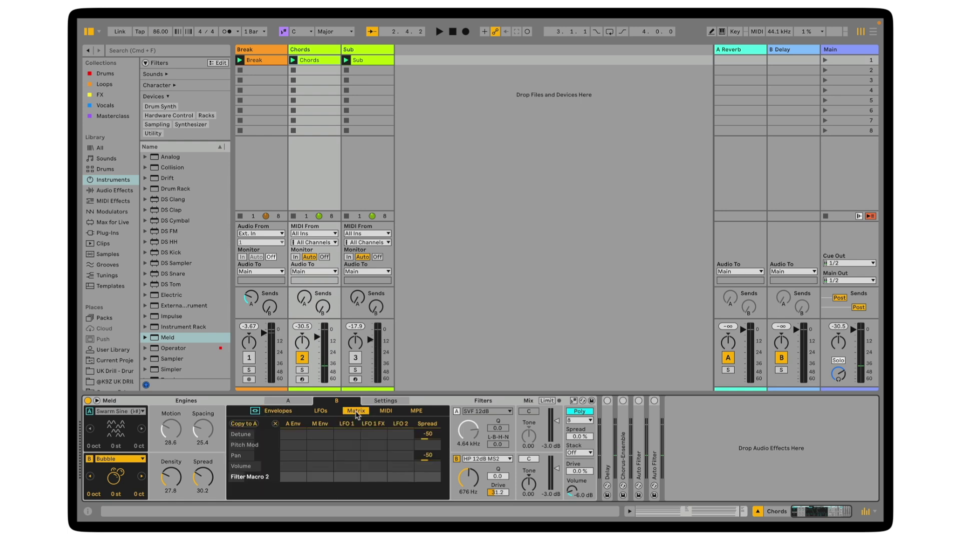
left_click(323, 478)
left_click(278, 411)
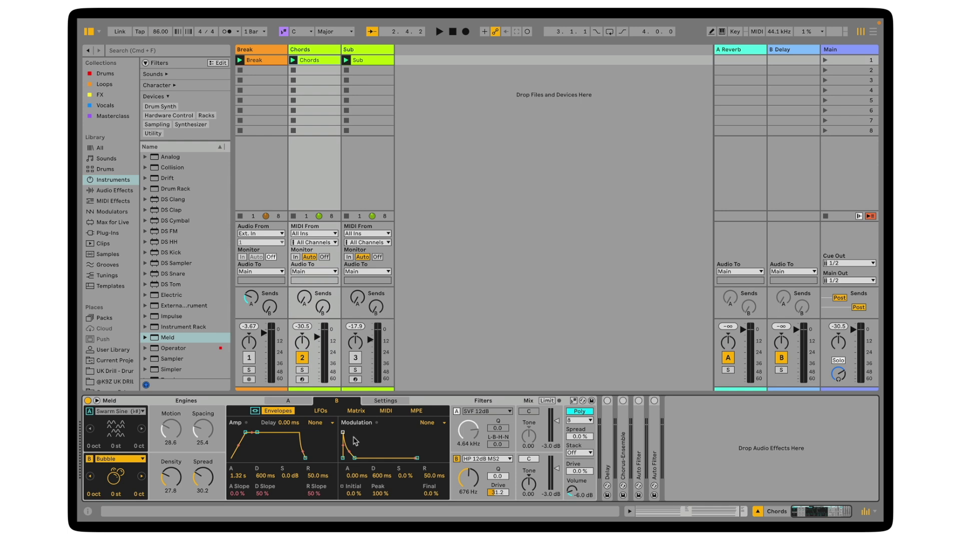
Set the Modulation envelope attack to 2.04 s and reduce Filter B Drive to 16.4
mouse_move(343, 433)
left_mouse_down()
mouse_move(365, 432)
mouse_move(356, 432)
mouse_move(371, 446)
mouse_move(362, 433)
left_mouse_up()
key("space")
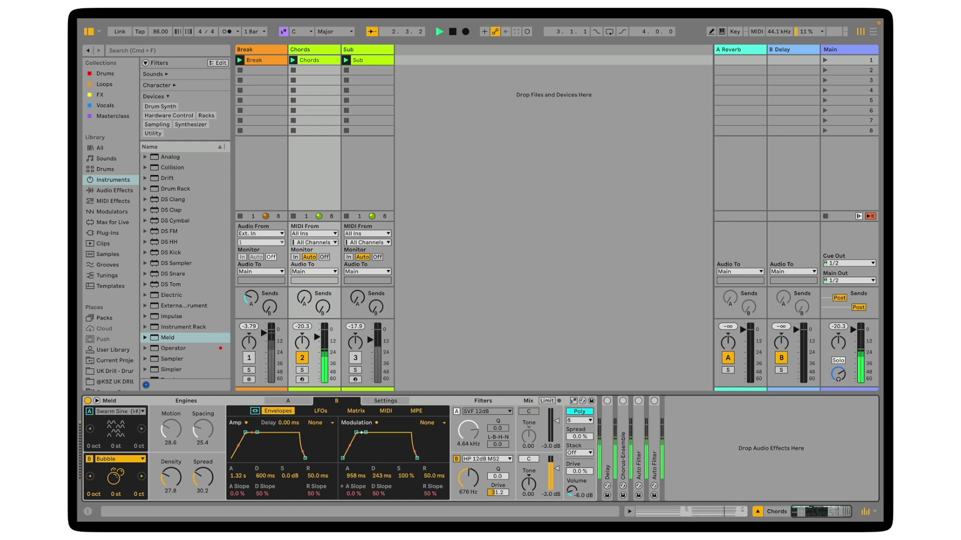
left_click(355, 432)
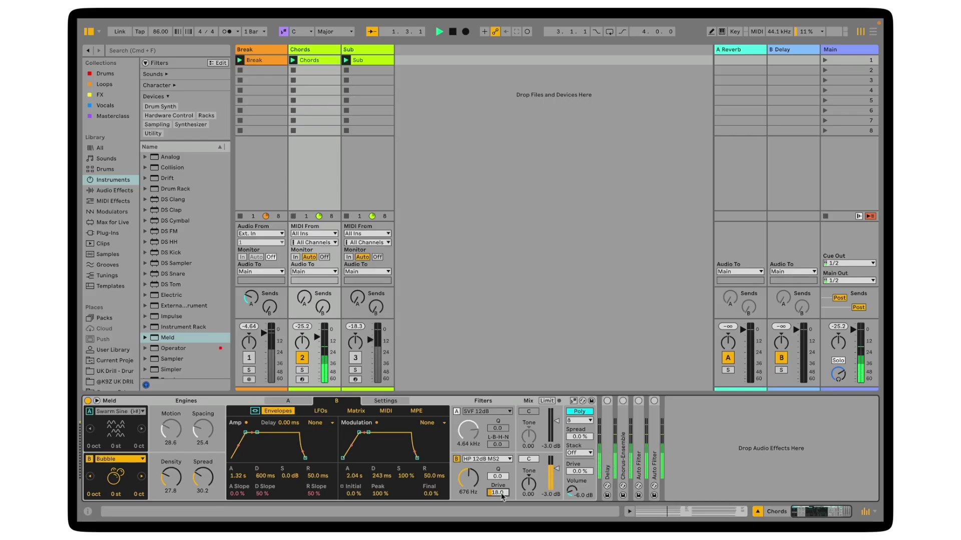
left_click_drag(502, 493, 502, 500)
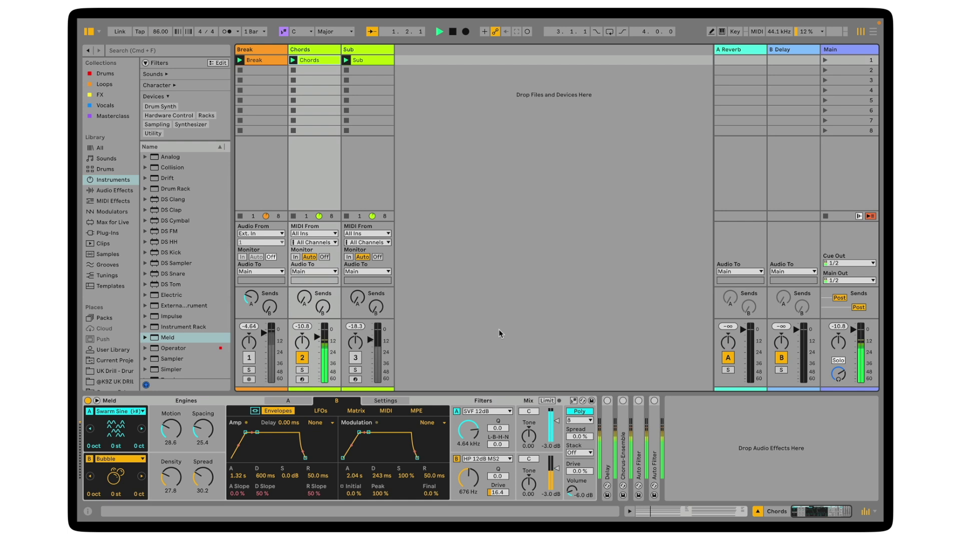
left_click_drag(557, 467, 558, 456)
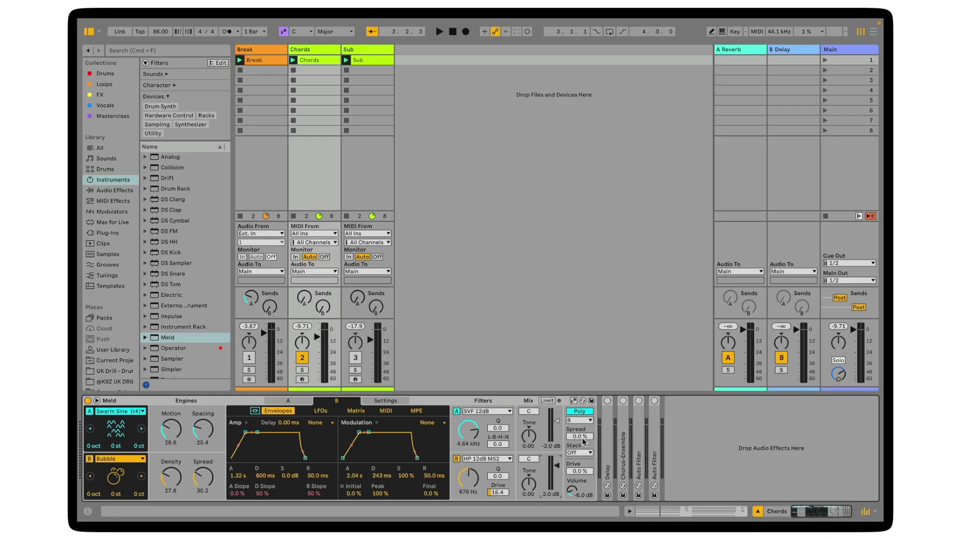
Set Meld's Spread to 34% and its global Drive to 11% while playing
key("space")
mouse_move(582, 442)
left_mouse_down()
mouse_move(583, 424)
mouse_move(582, 444)
left_mouse_up()
key("space")
left_click_drag(583, 470, 584, 464)
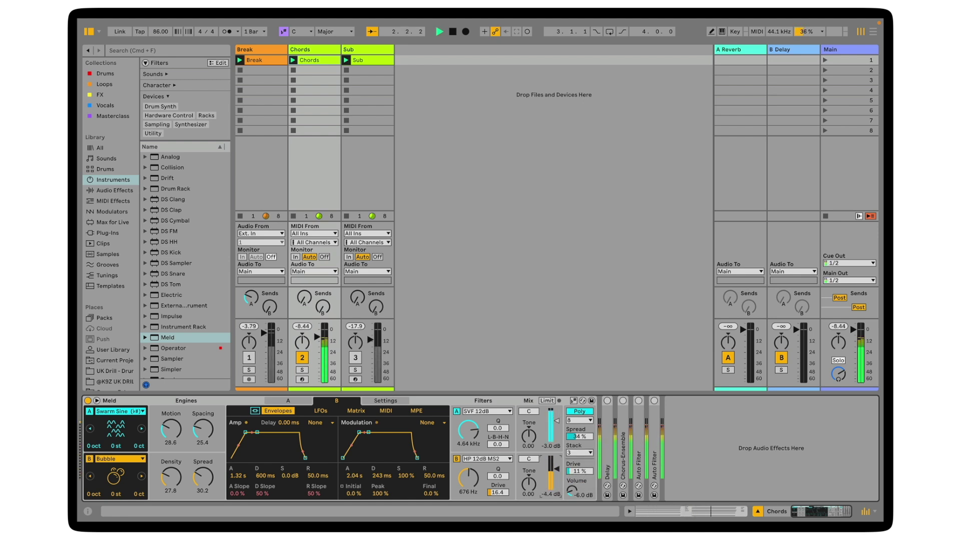
Raise Filter B level to -1.9 dB, cut its drive to 12.5, and increase Chords' reverb send
left_click_drag(558, 473, 558, 465)
left_click_drag(498, 493, 499, 500)
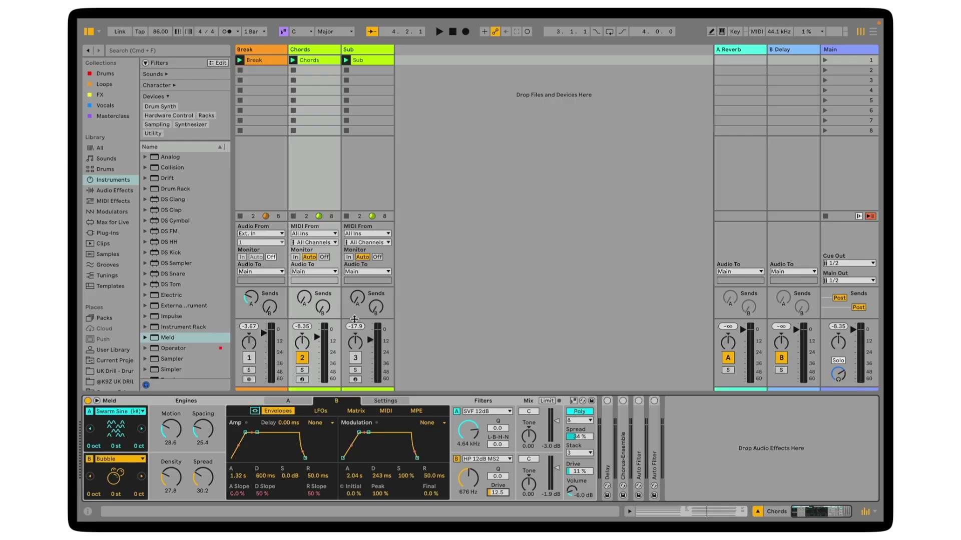
key("space")
left_click_drag(304, 298, 304, 286)
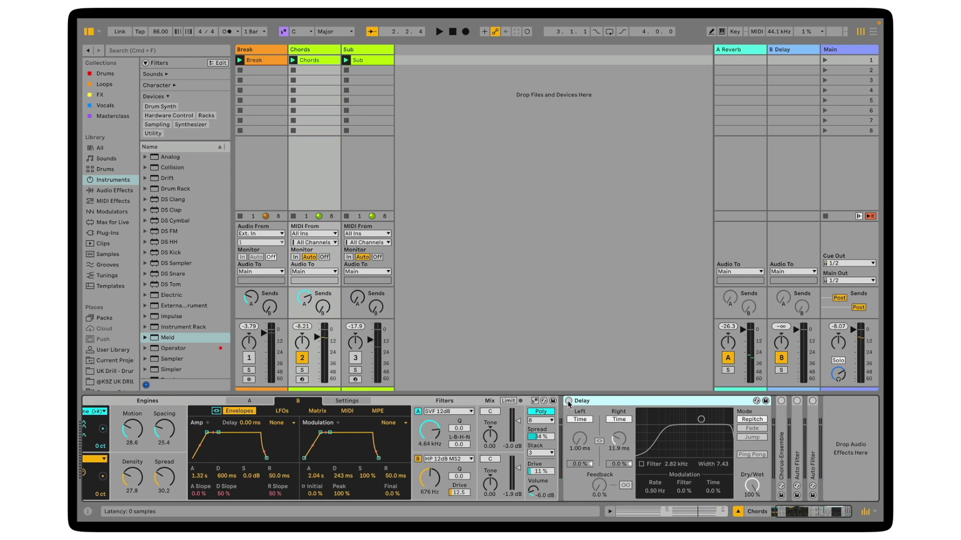
Enable the Delay and audition it, then unfold and enable Chorus-Ensemble (Classic, 48% dry/wet)
left_click(568, 401)
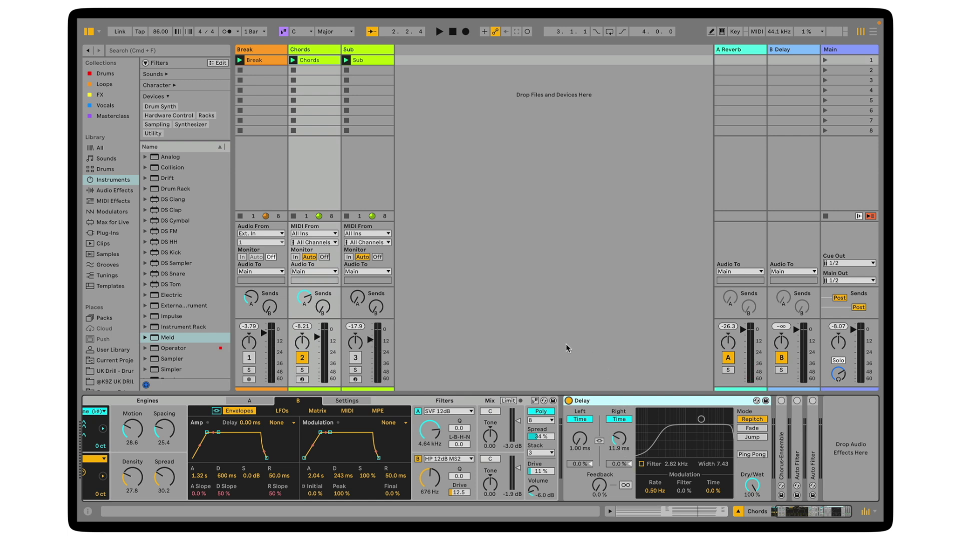
key("space")
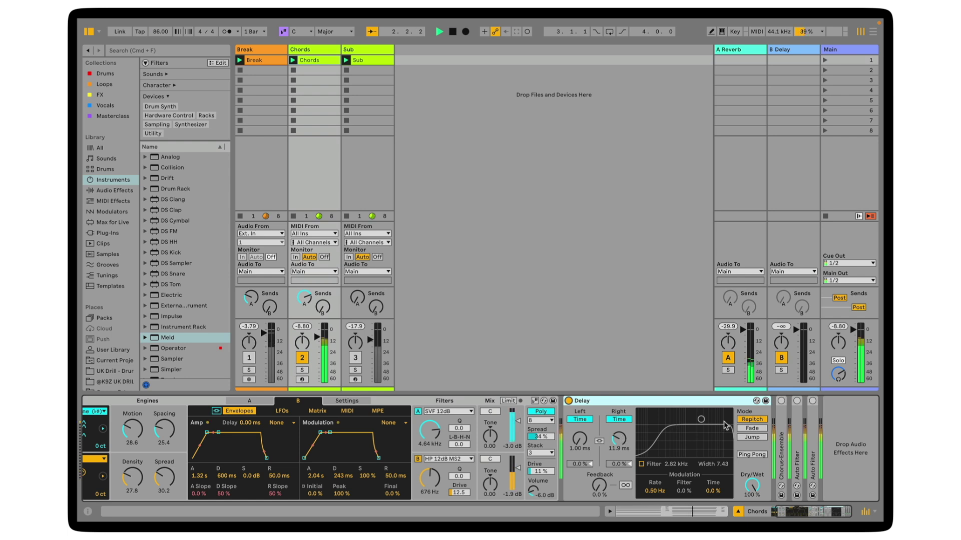
key("space")
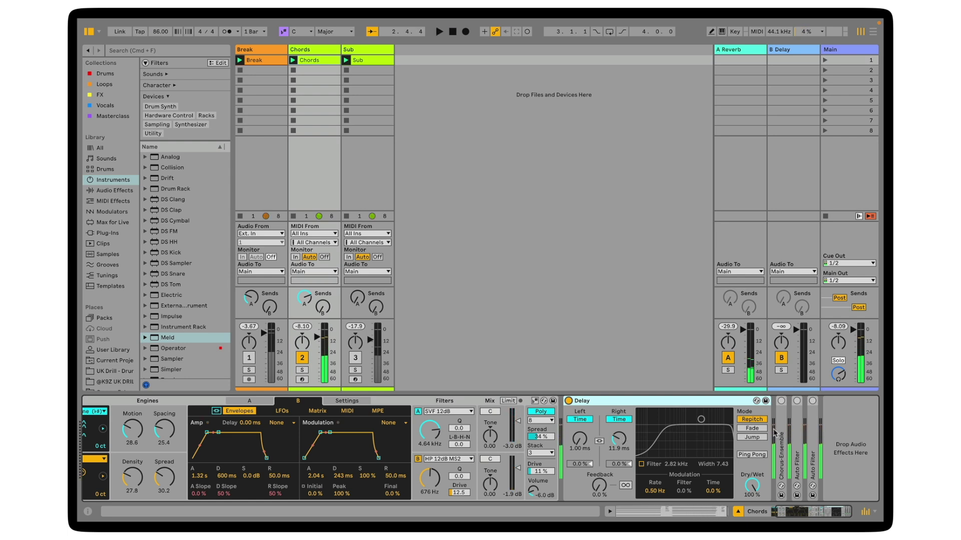
double_click(781, 420)
left_click(781, 401)
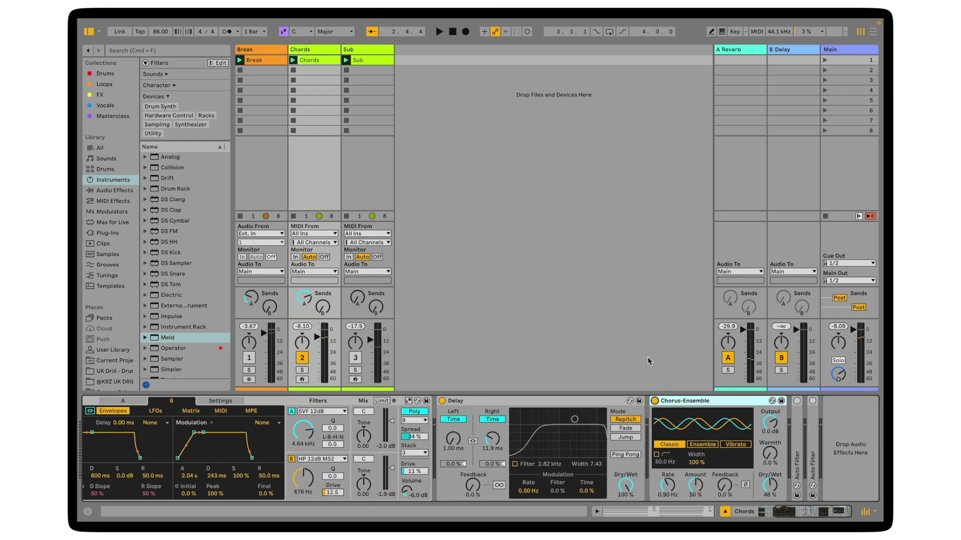
Duplicate the 100 Hz high-pass Auto Filter as a 12.1 kHz low-pass and audition both
key("space")
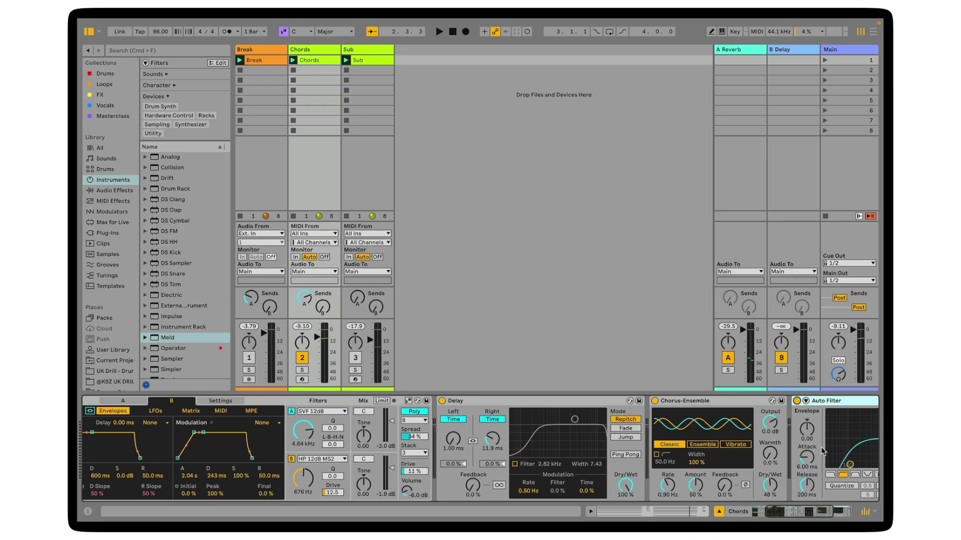
scroll(822, 450, "right", 2)
key("super+d")
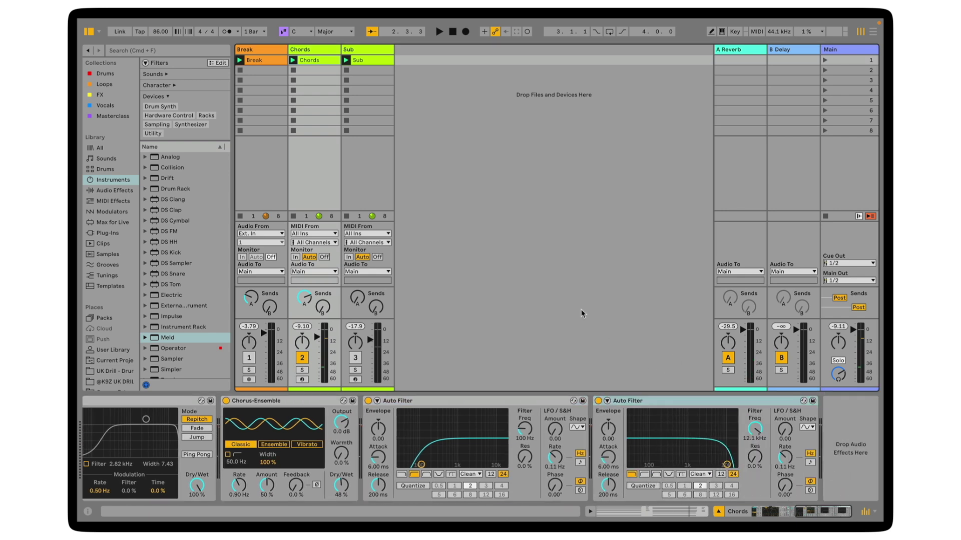
key("space")
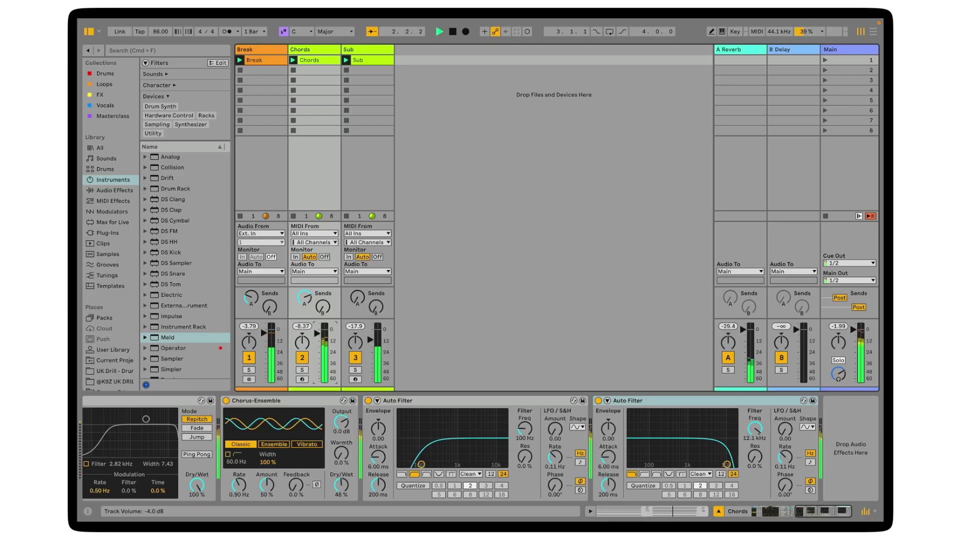
Raise Meld's Bubble filter level to -0.7 dB and drop its cutoff to 755 Hz
scroll(506, 424, "left", 10)
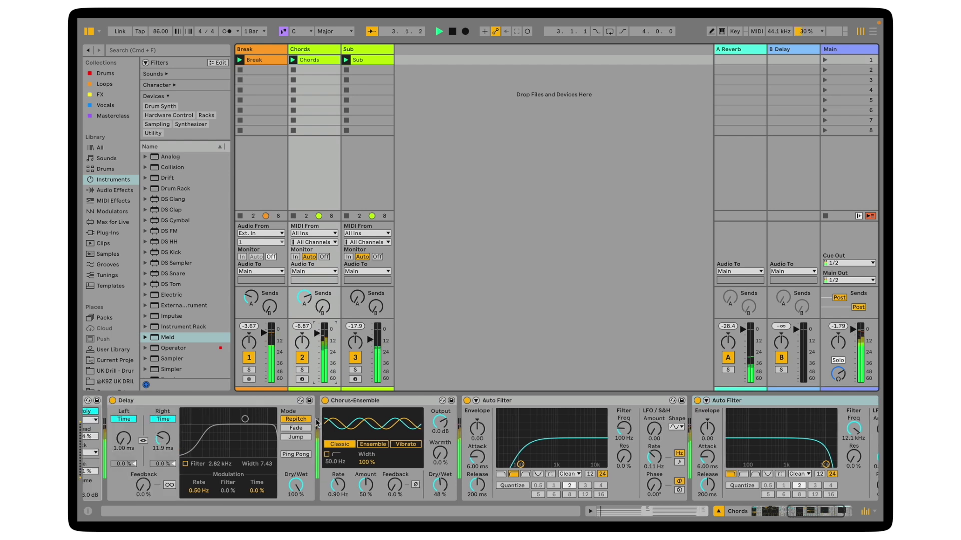
left_click_drag(458, 470, 458, 464)
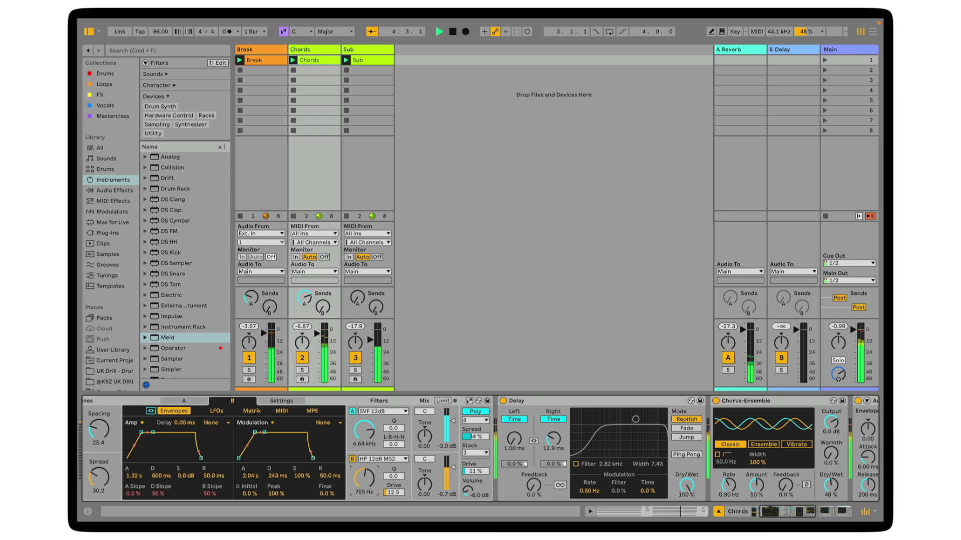
left_click_drag(371, 476, 371, 482)
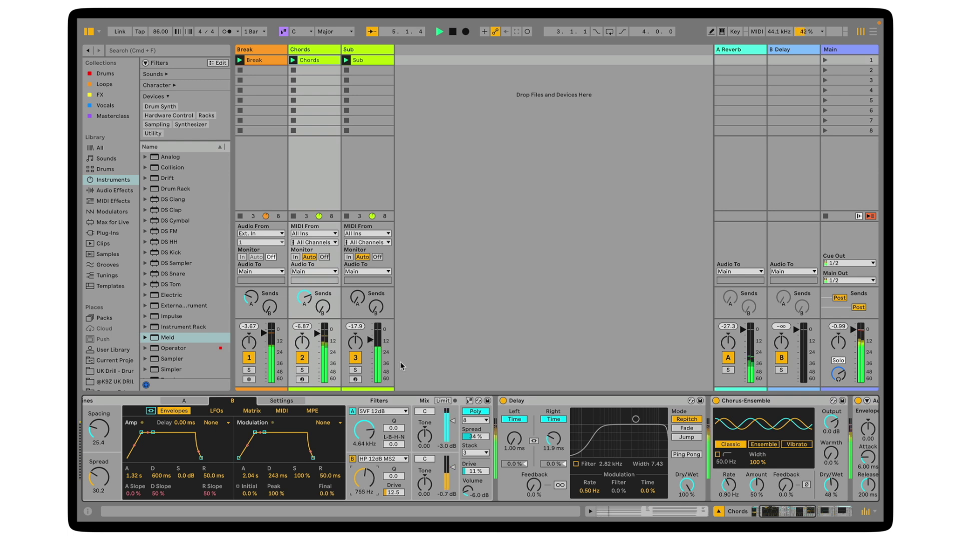